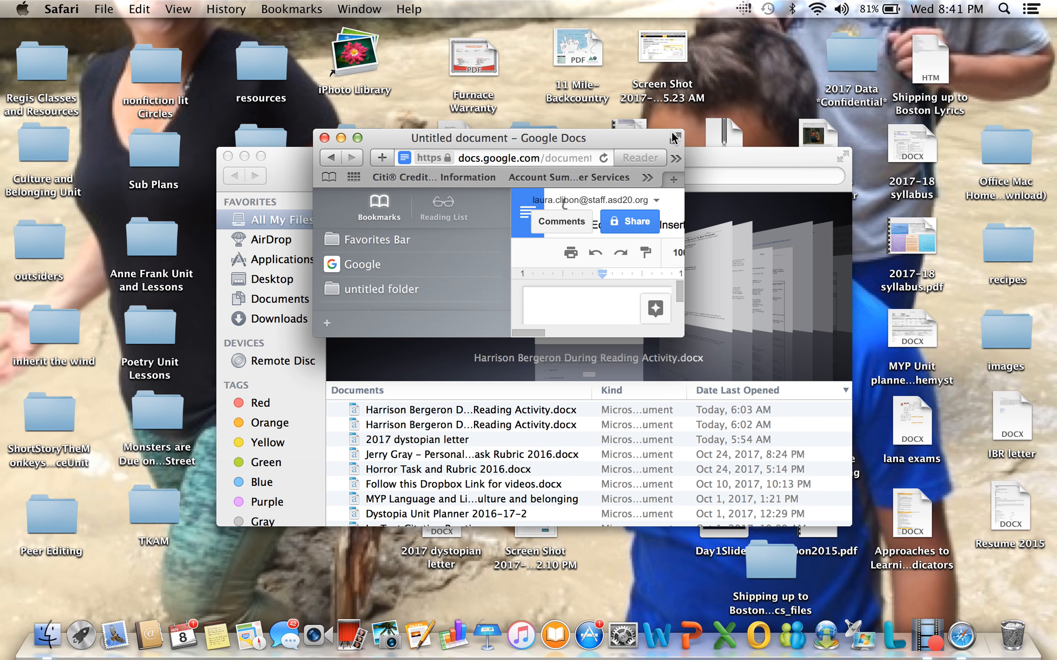
- Expand the Safari window with the blank Google Doc to full screen
{"action": "left_click", "coordinate": [675, 136]}
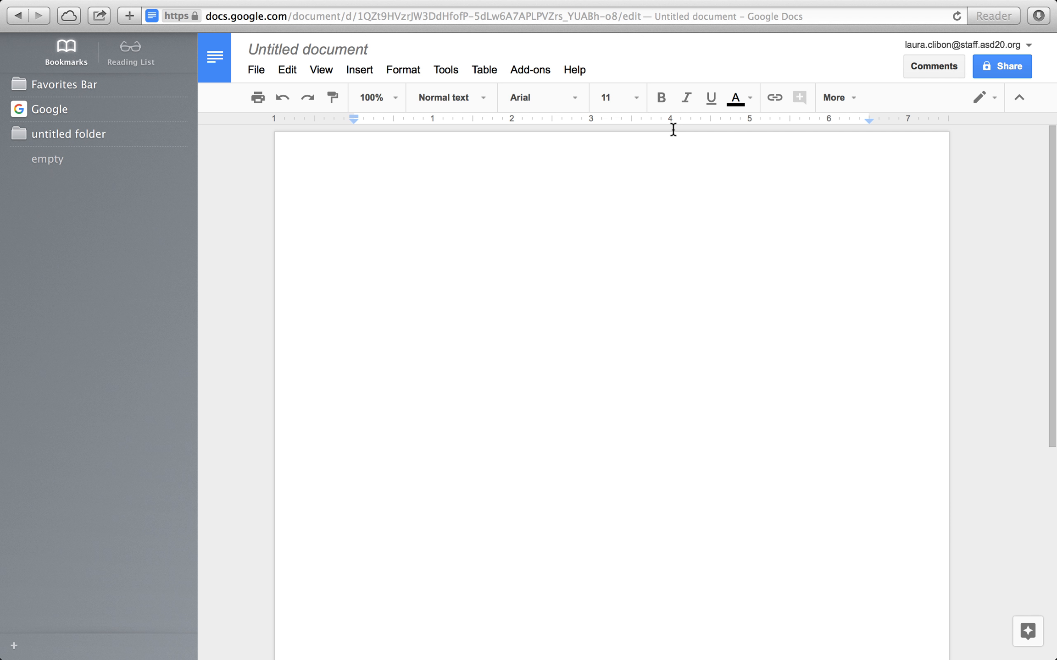
- Set the document font to Times New Roman at size 12
{"action": "left_click", "coordinate": [561, 98]}
{"action": "left_click", "coordinate": [565, 125]}
{"action": "left_click", "coordinate": [636, 98]}
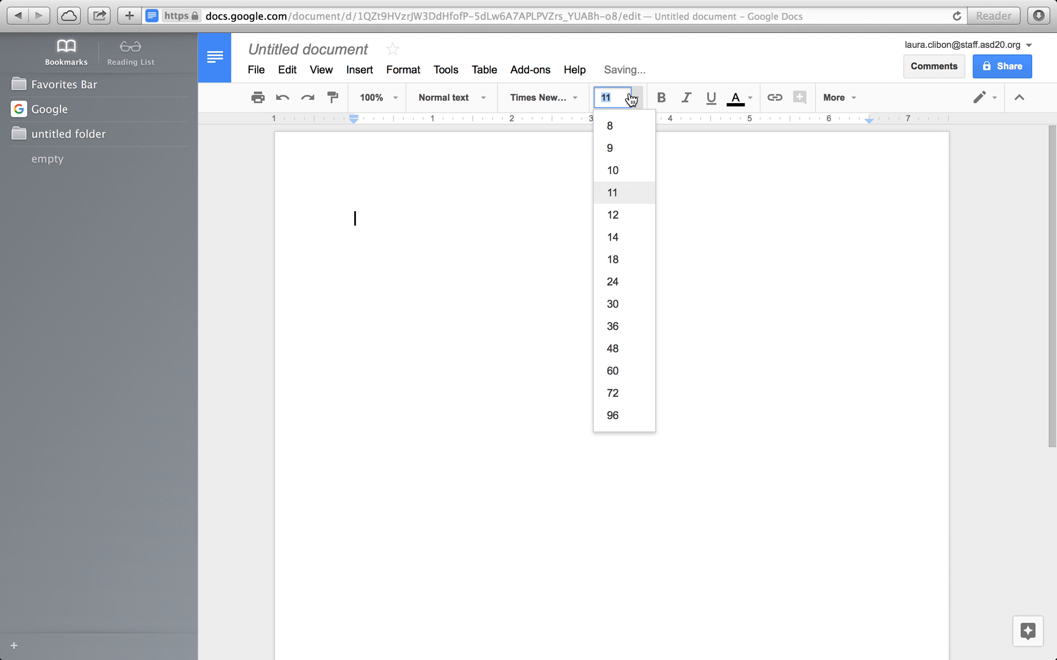
{"action": "left_click", "coordinate": [625, 214]}
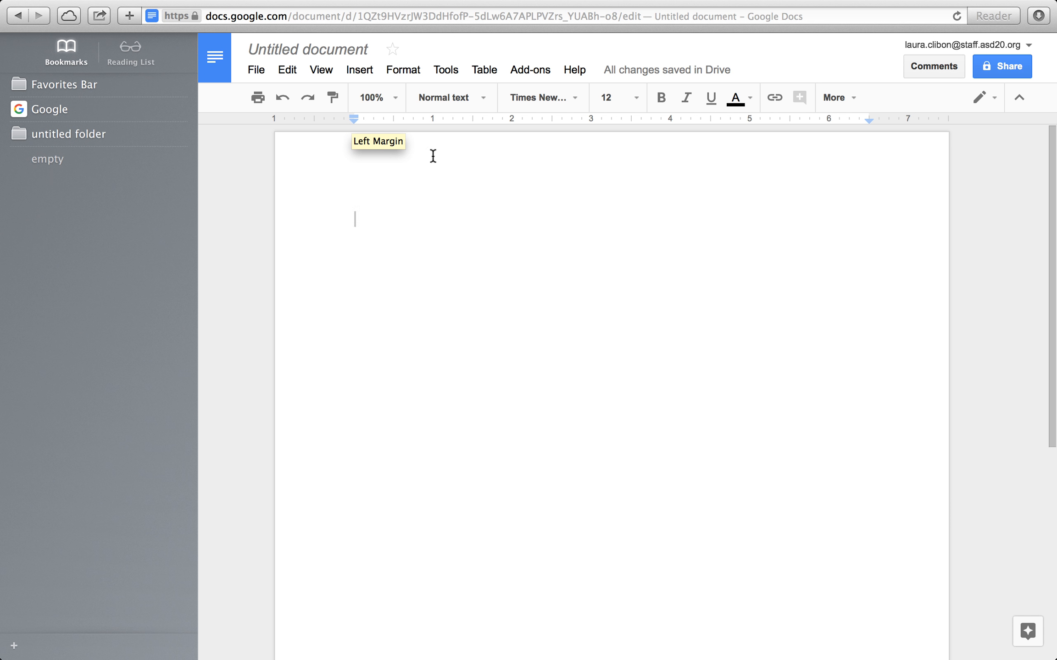
- Add a right-aligned header containing the author's surname
{"action": "left_click", "coordinate": [361, 69]}
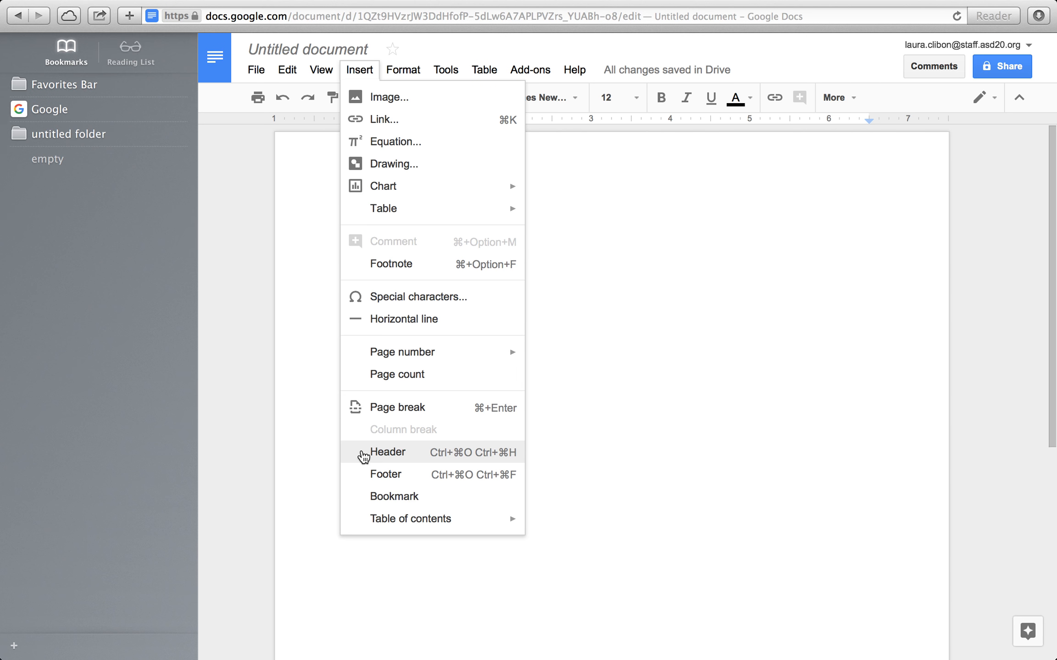
{"action": "left_click", "coordinate": [388, 452]}
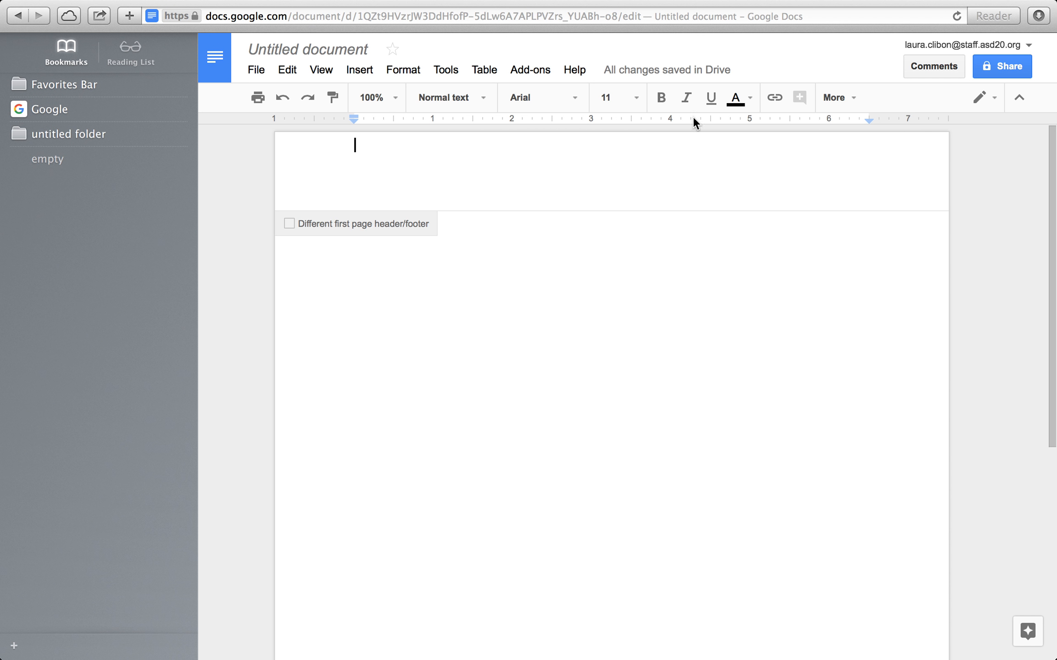
{"action": "left_click", "coordinate": [842, 96]}
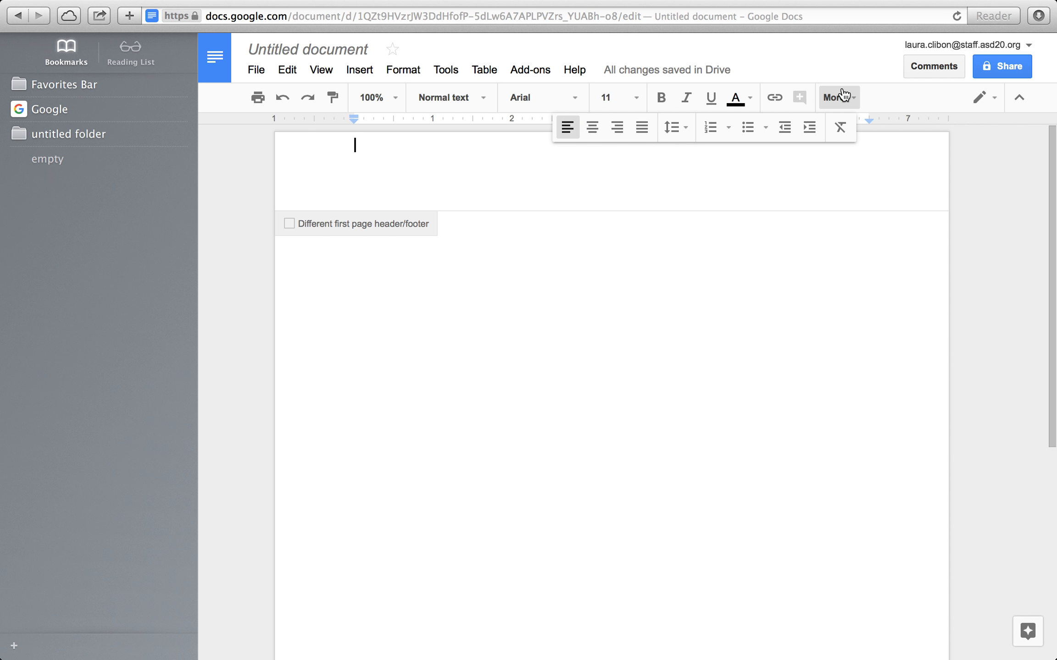
{"action": "left_click", "coordinate": [614, 129]}
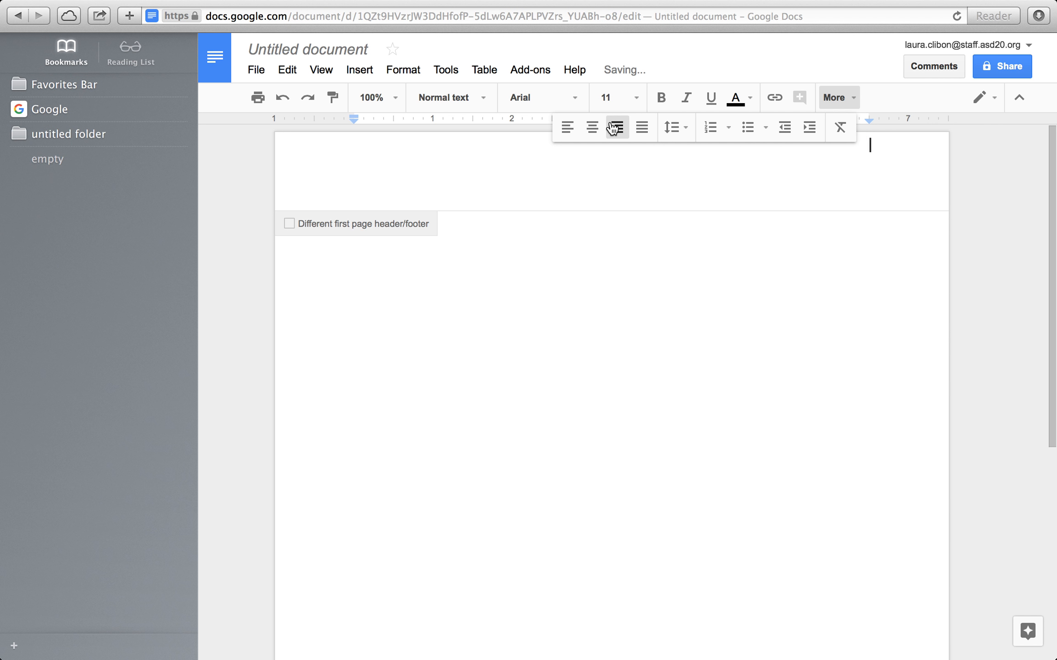
{"action": "type", "text": "Clibon"}
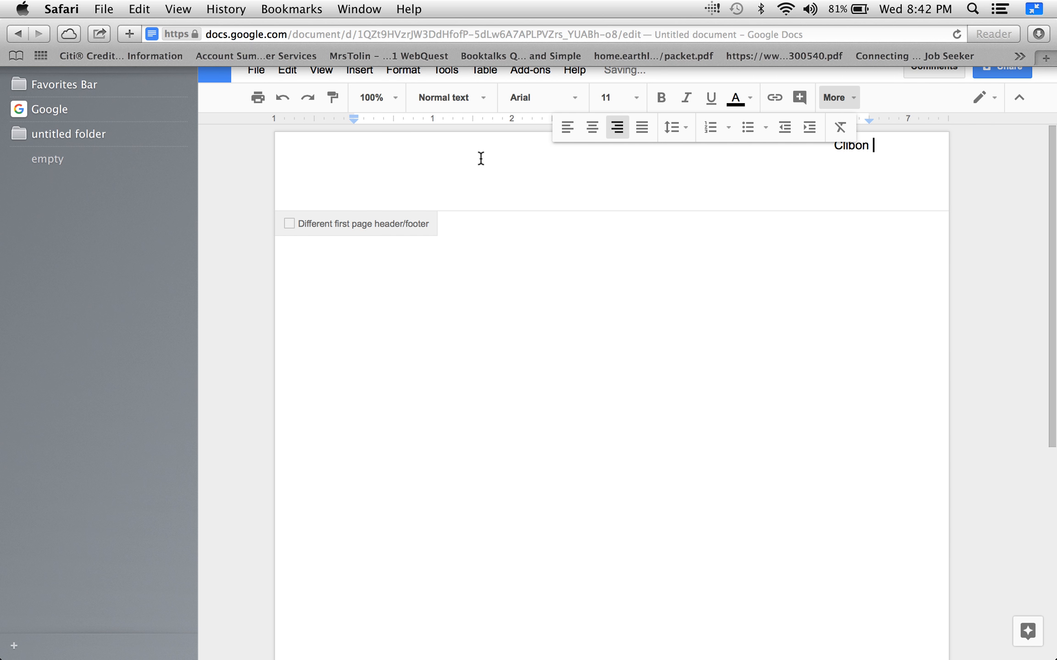
- Insert an automatic page number after the surname and select the header text
{"action": "left_click", "coordinate": [357, 69]}
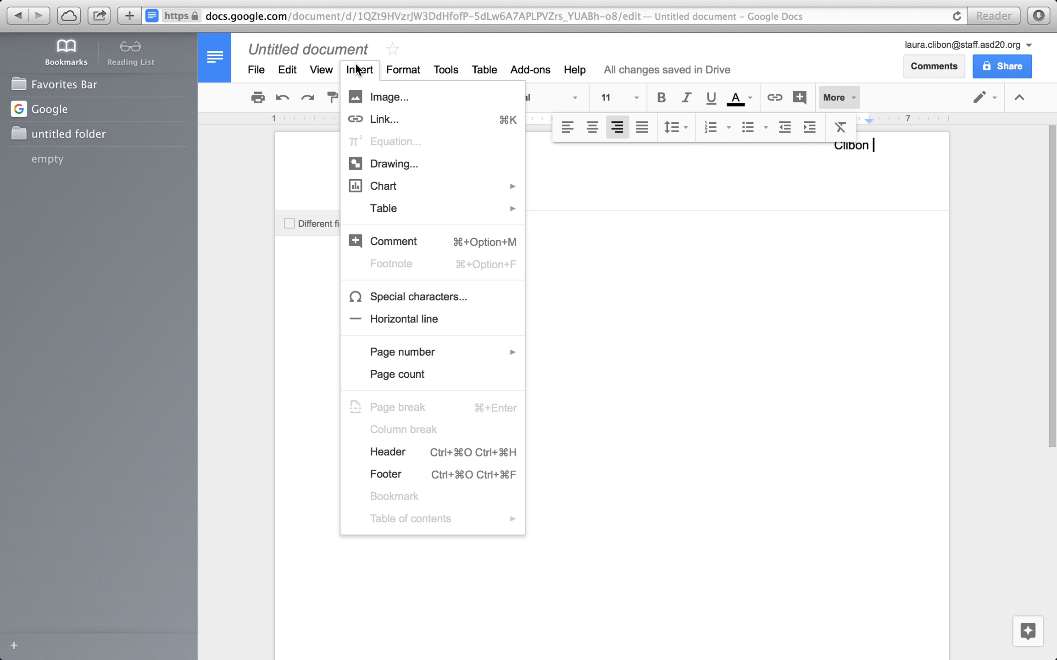
{"action": "mouse_move", "coordinate": [379, 354]}
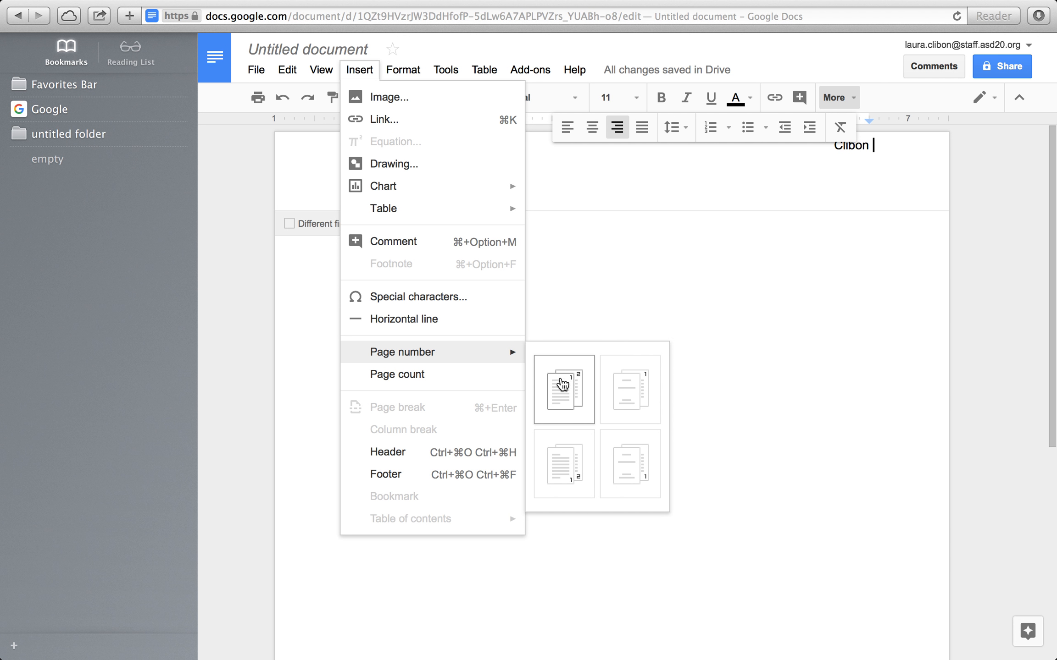
{"action": "left_click", "coordinate": [563, 385]}
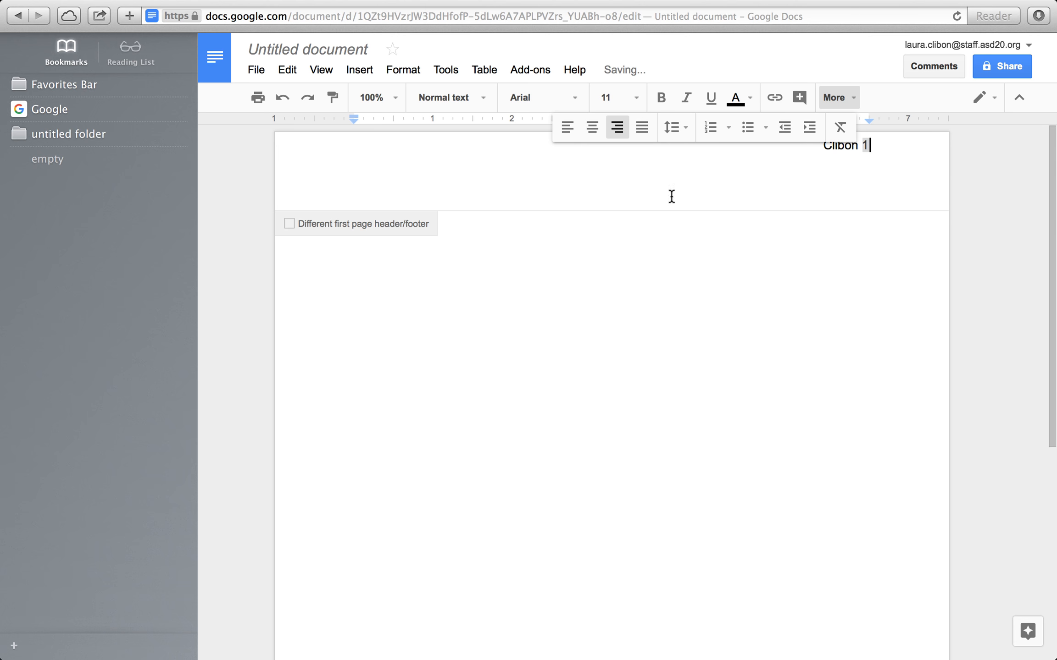
{"action": "left_click_drag", "start_coordinate": [815, 146], "coordinate": [874, 146]}
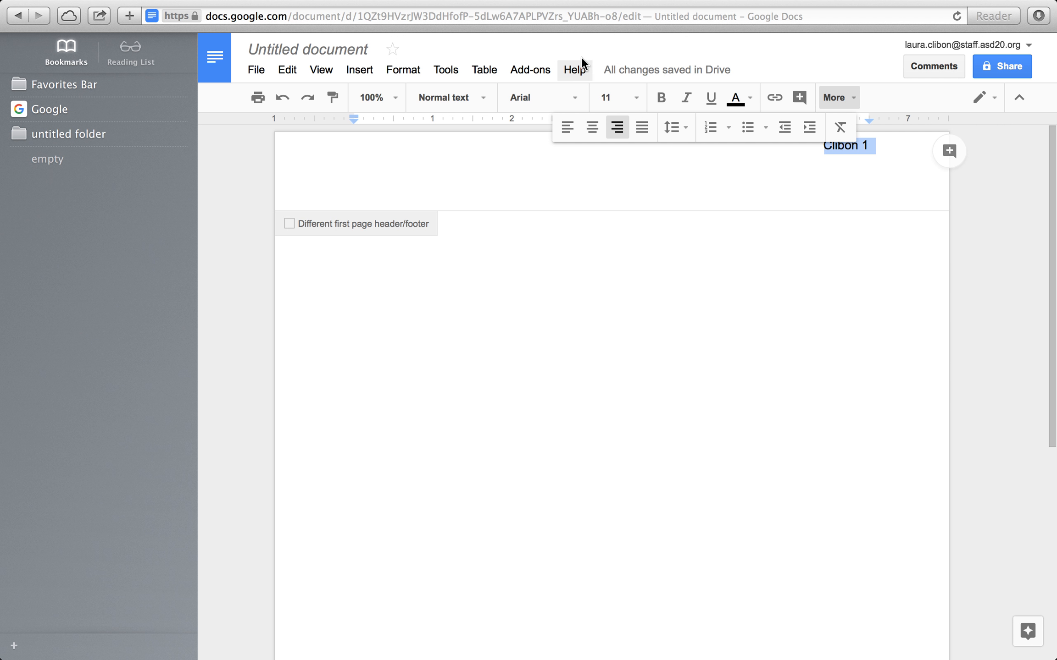
- Make the header's surname and page number Times New Roman 12, then return to the body
{"action": "left_click", "coordinate": [569, 95]}
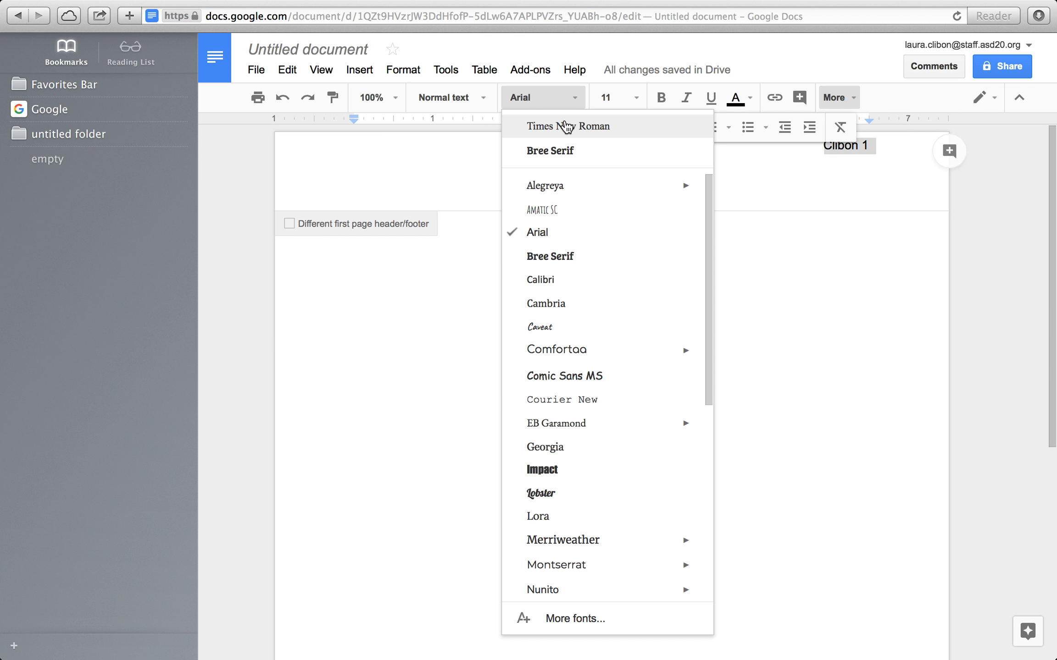
{"action": "left_click", "coordinate": [570, 125]}
{"action": "left_click", "coordinate": [635, 97]}
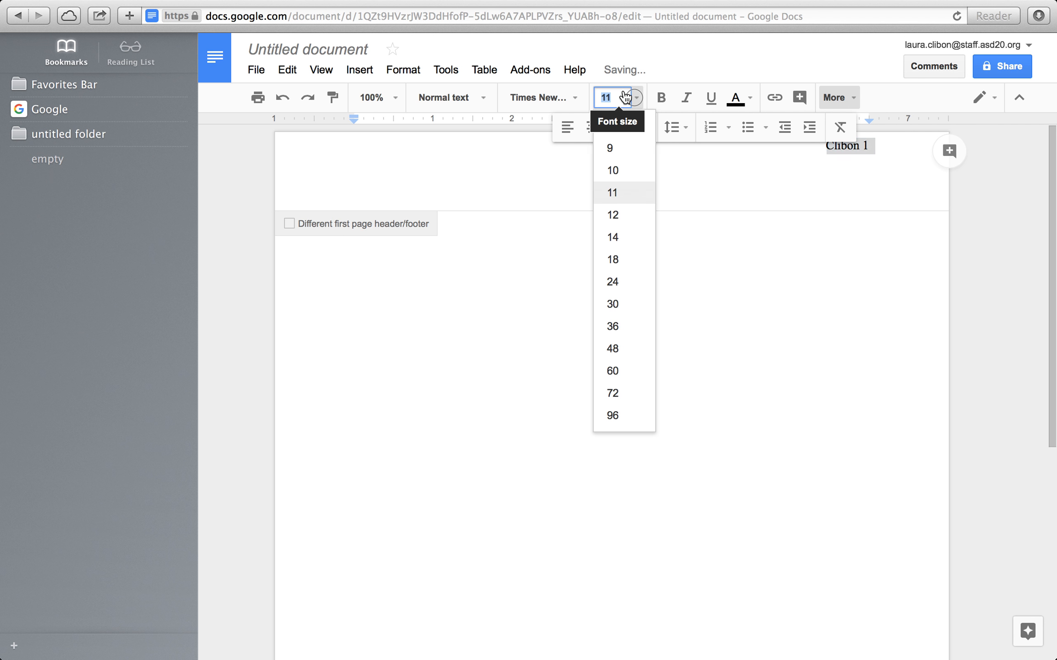
{"action": "left_click", "coordinate": [610, 216]}
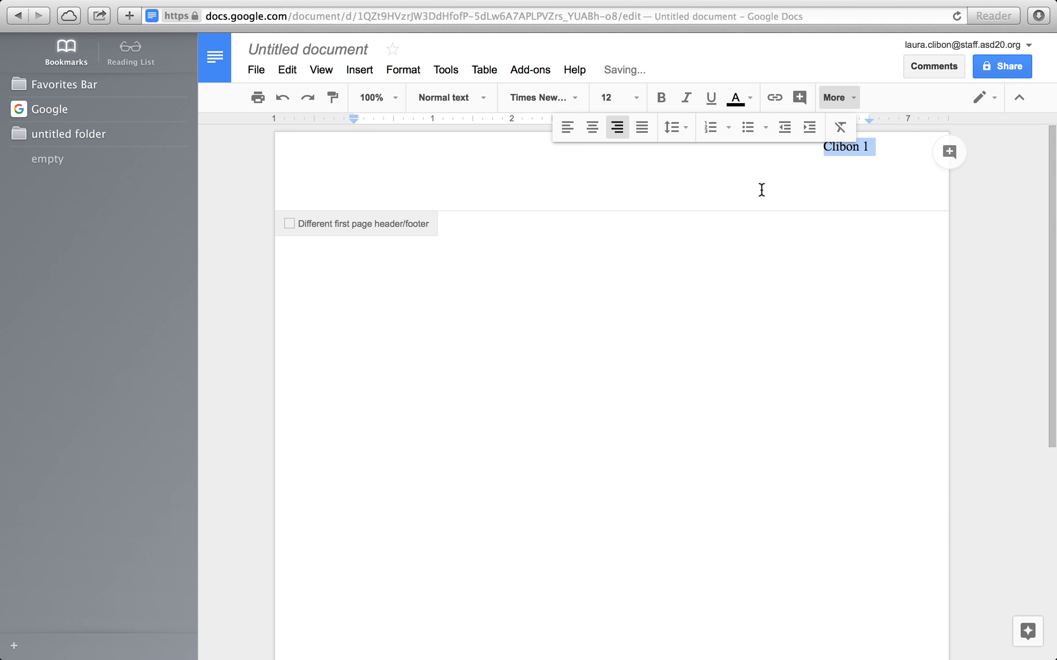
{"action": "left_click", "coordinate": [811, 172]}
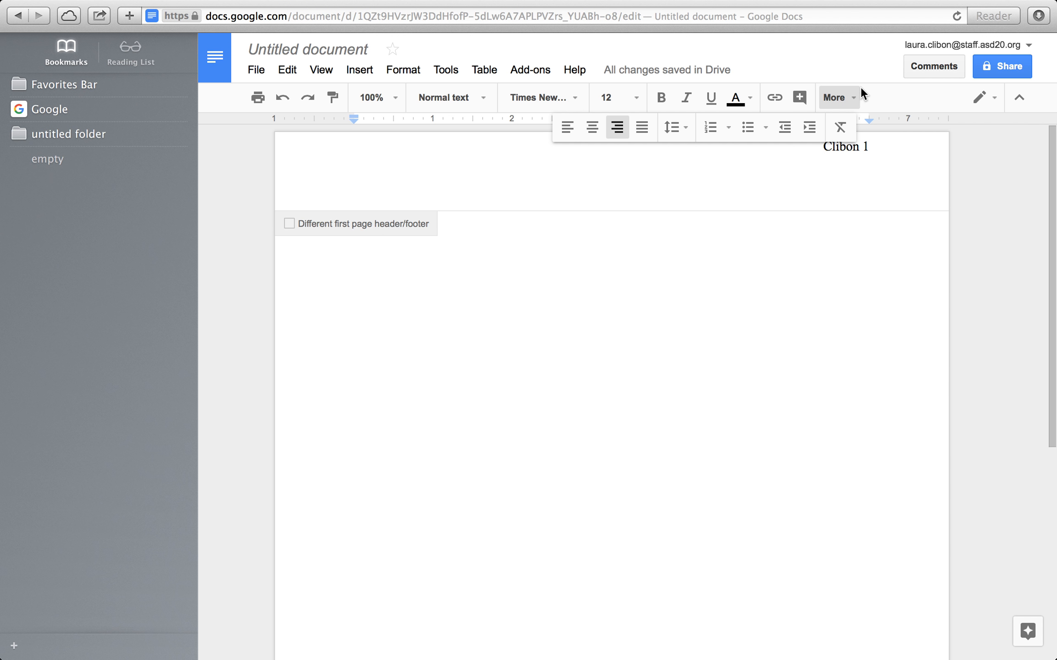
{"action": "left_click", "coordinate": [837, 99]}
{"action": "left_click", "coordinate": [770, 229]}
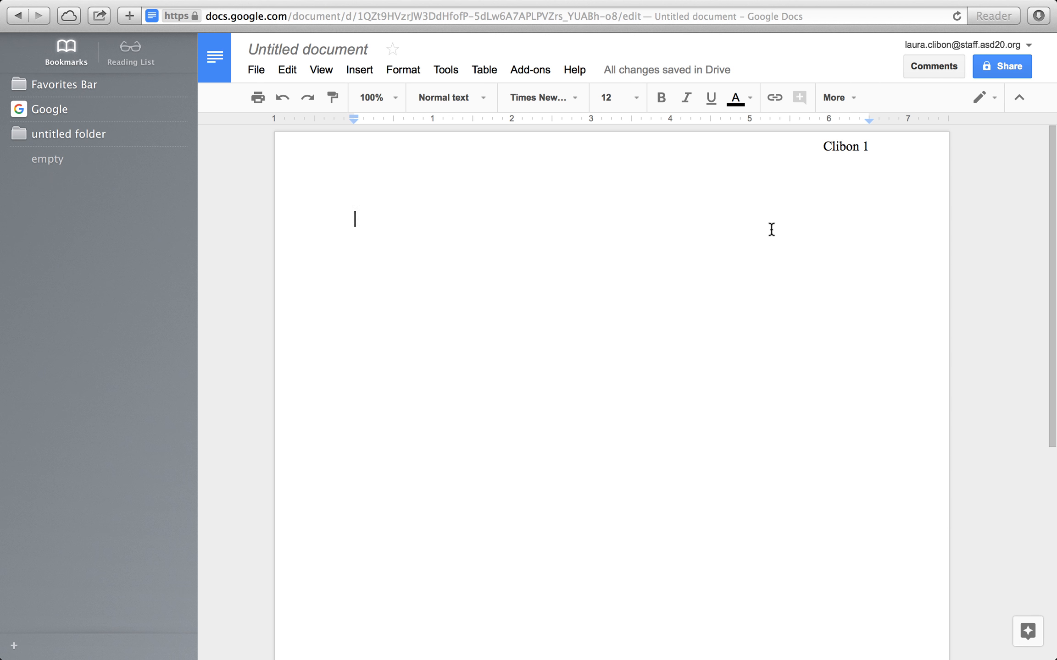
- Type the student's name and set the line spacing to double
{"action": "type", "text": "Laura Clibon"}
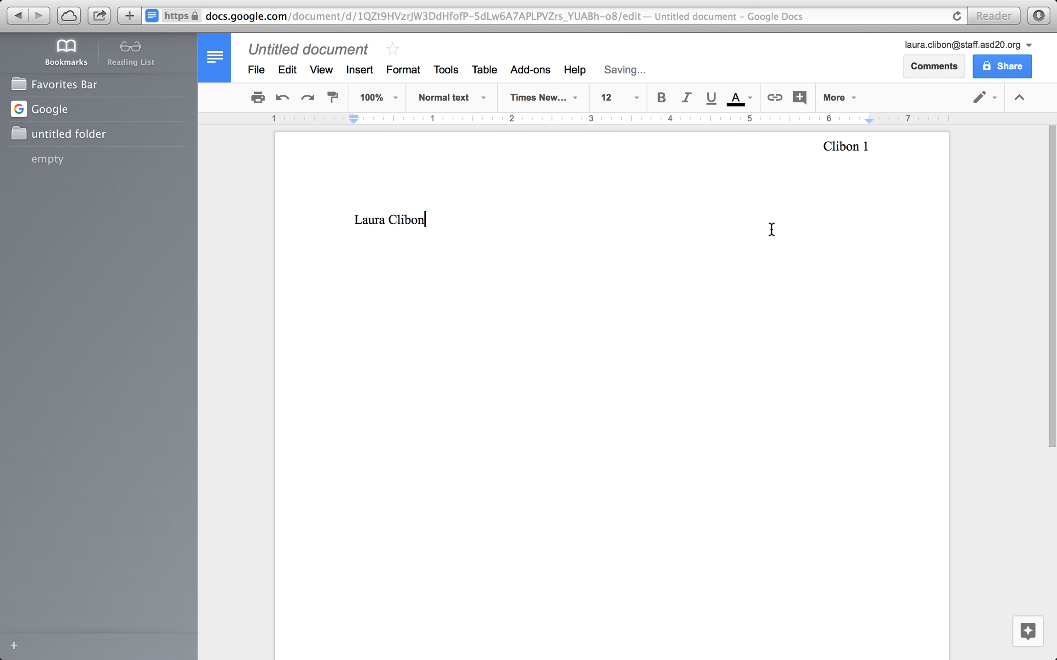
{"action": "left_click", "coordinate": [842, 98]}
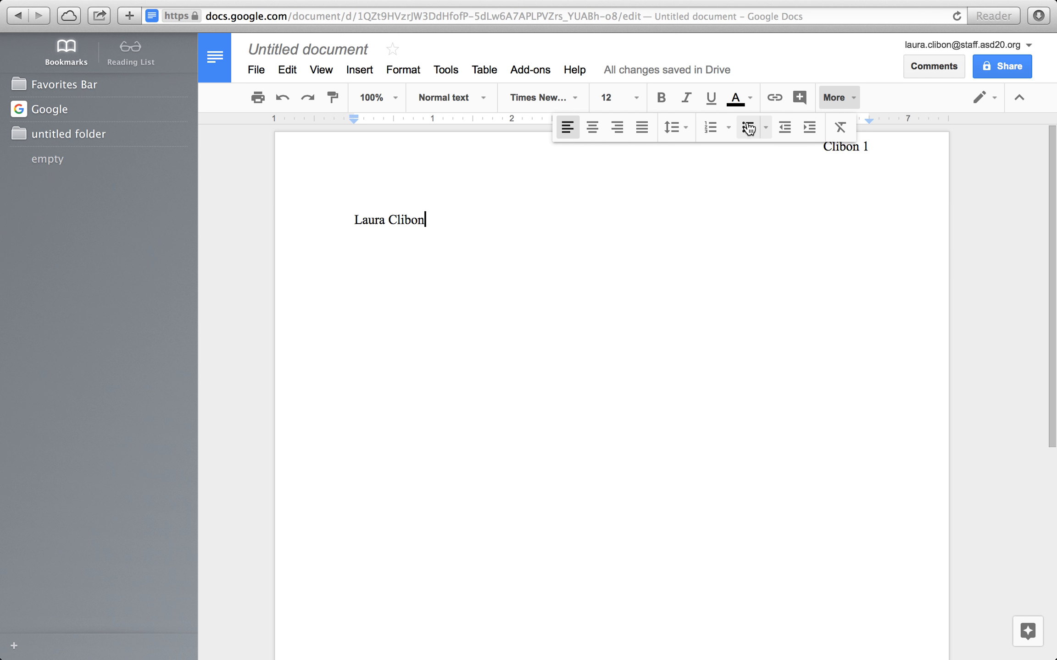
{"action": "left_click", "coordinate": [668, 124]}
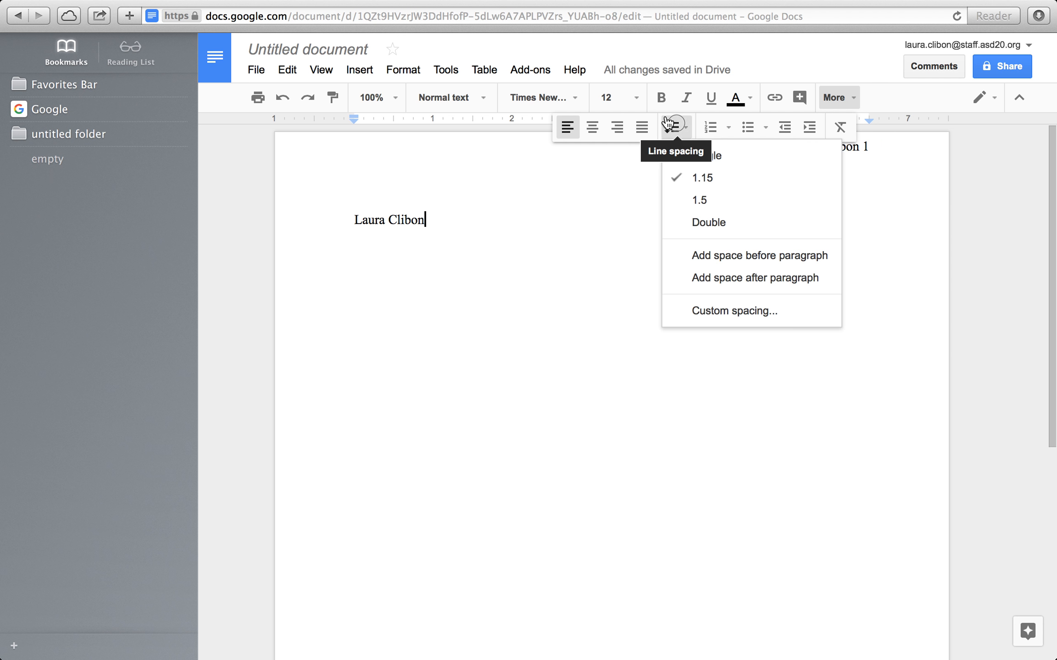
{"action": "left_click", "coordinate": [684, 222]}
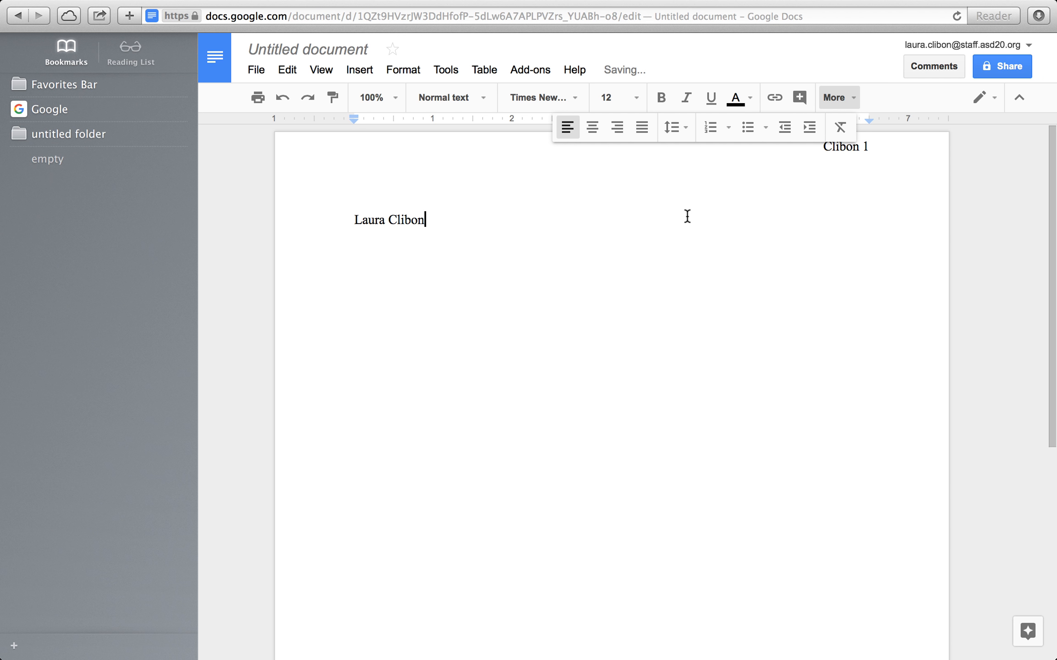
- Add the teacher's name, 'Green 3' and 'November 14, 2017' on separate lines
{"action": "key", "text": "Return"}
{"action": "type", "text": "Mrs. Clibon"}
{"action": "key", "text": "Return"}
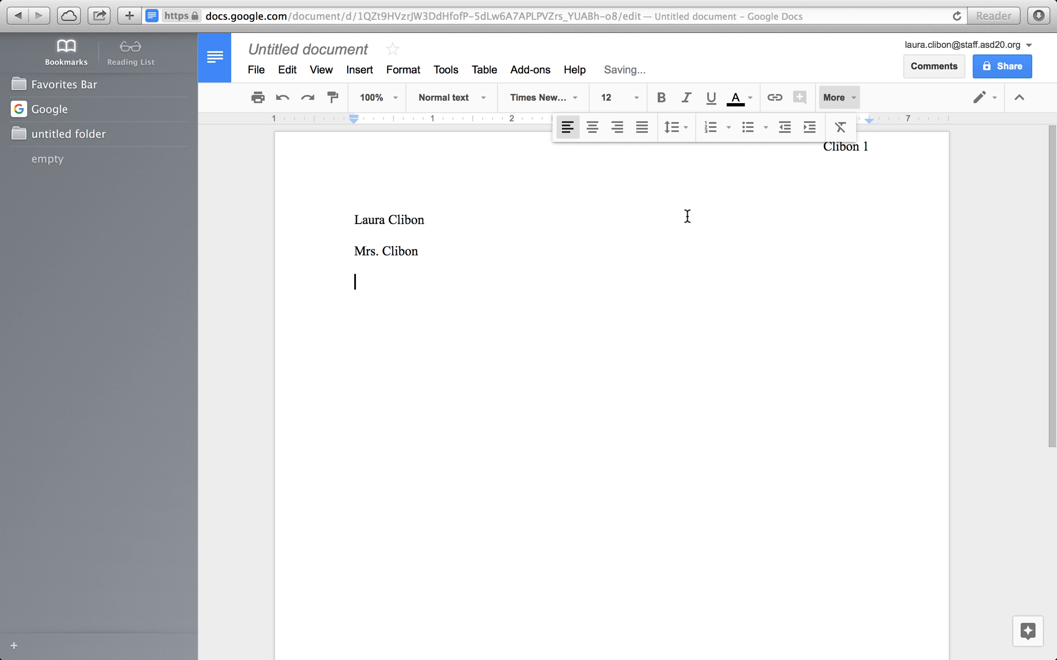
{"action": "type", "text": "Green 3"}
{"action": "key", "text": "Return"}
{"action": "type", "text": "Nov"}
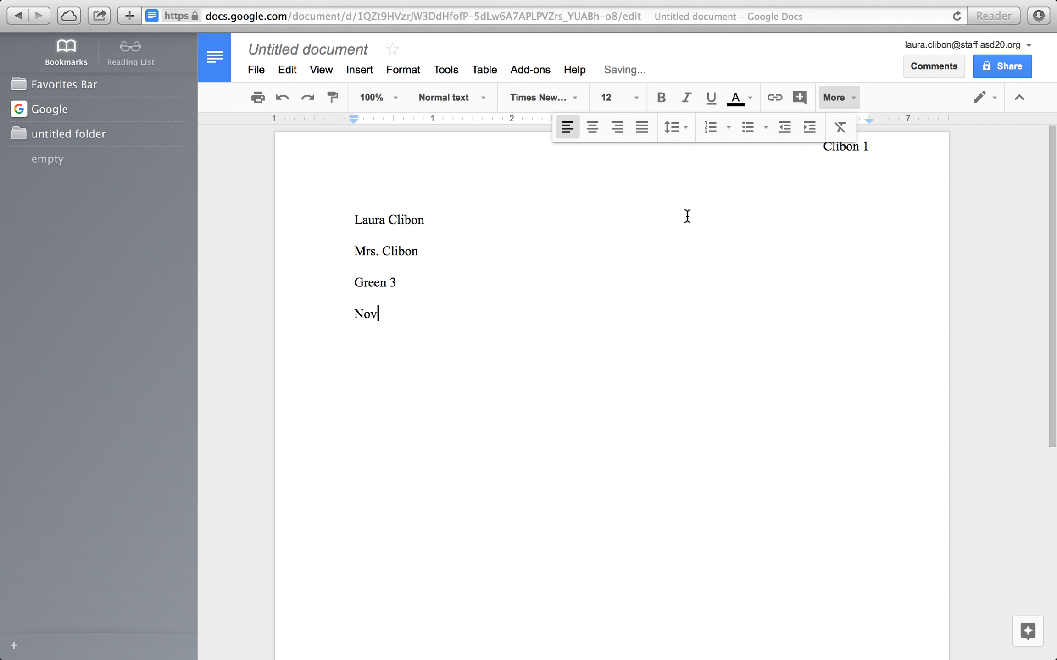
{"action": "type", "text": "ember 14, 2017"}
{"action": "key", "text": "Return"}
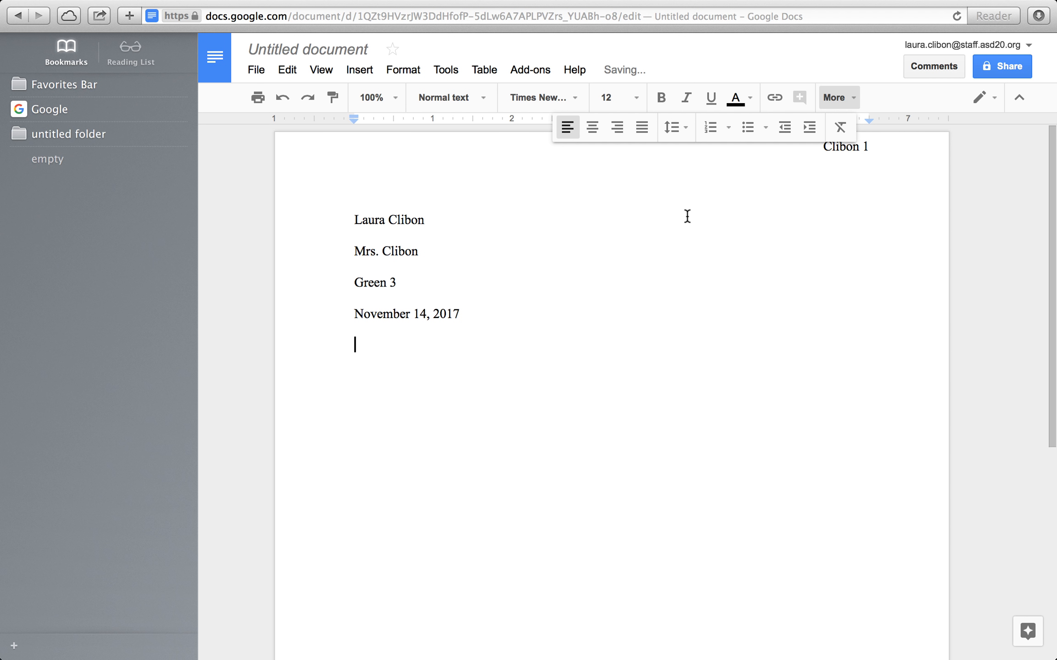
- Add a centred 'Title' line, followed by a left-aligned, tab-indented paragraph
{"action": "left_click", "coordinate": [589, 132]}
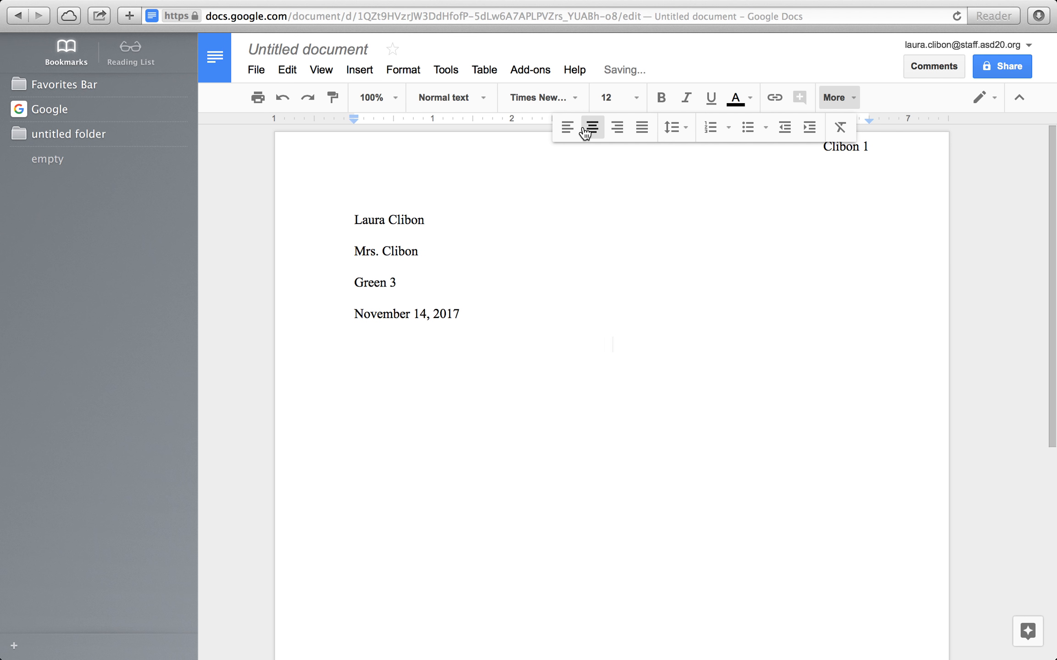
{"action": "type", "text": "Title"}
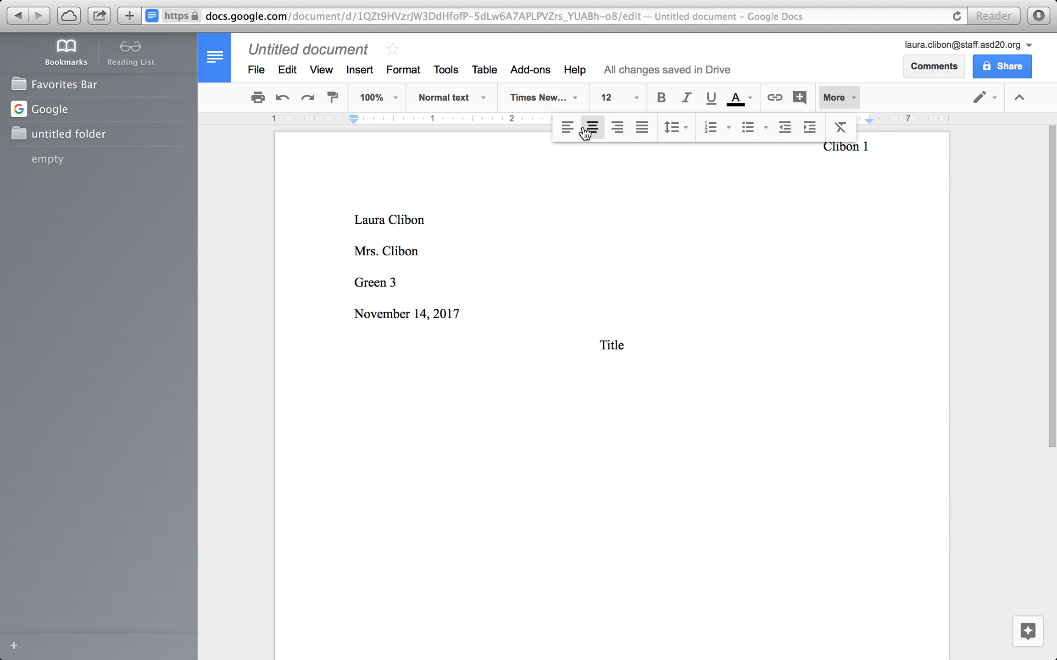
{"action": "key", "text": "Return"}
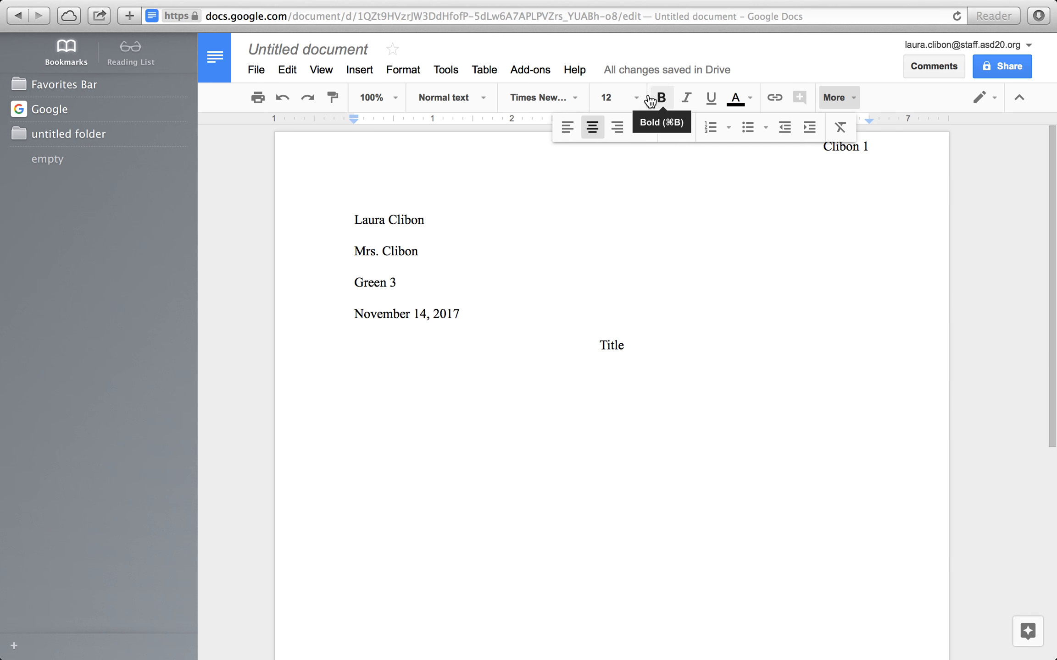
{"action": "left_click", "coordinate": [560, 128]}
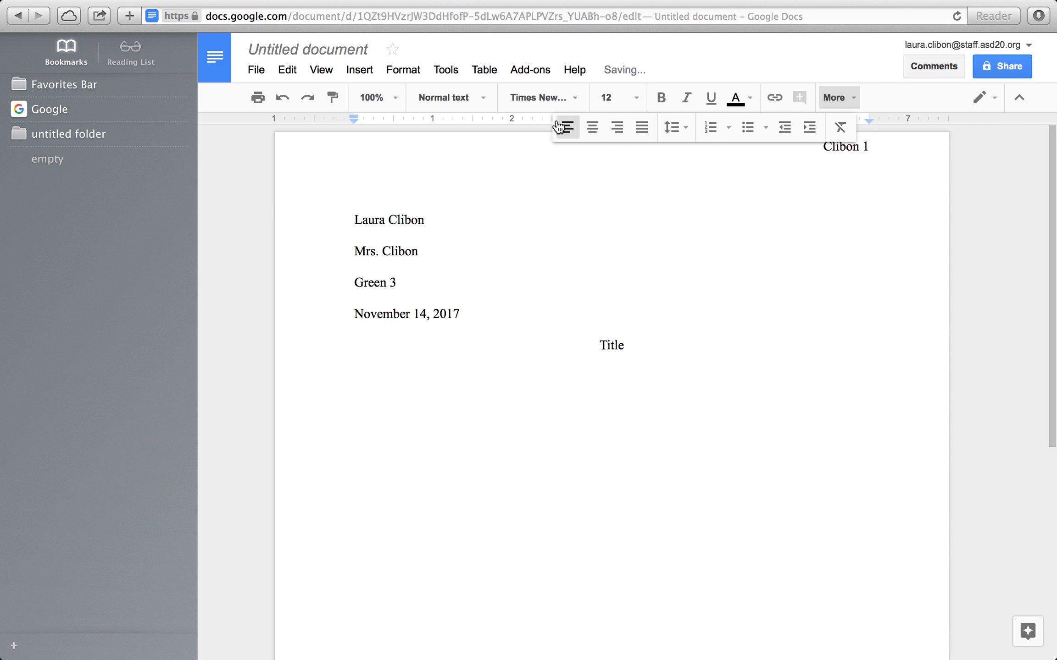
{"action": "key", "text": "Tab"}
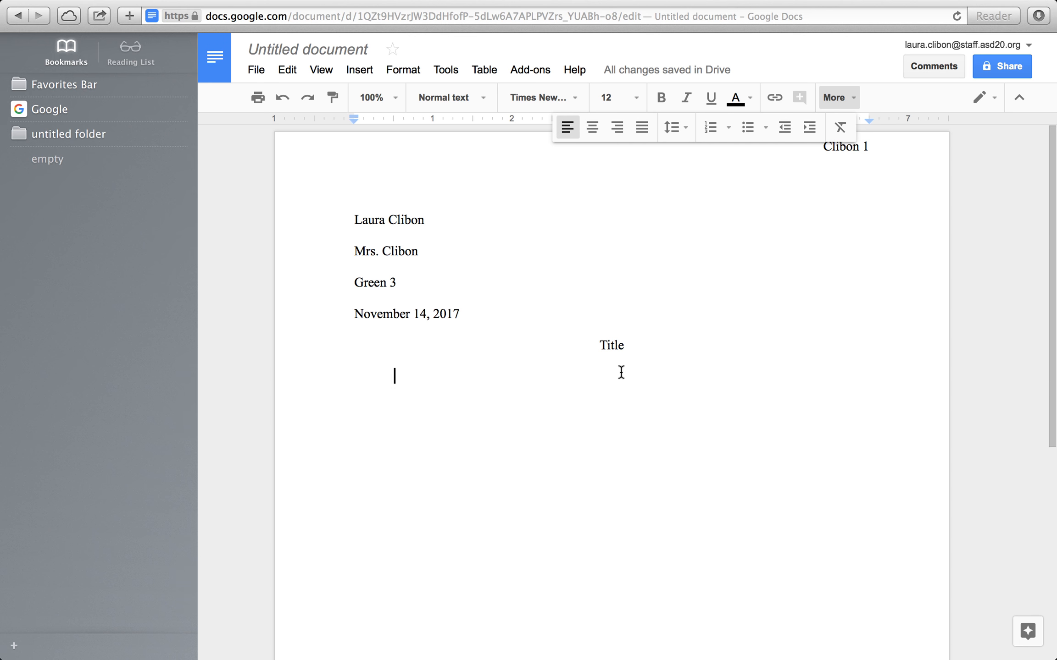
- Add blank lines until the document continues onto page 2
{"action": "scroll", "coordinate": [604, 385], "scroll_direction": "down", "scroll_amount": 2}
{"action": "scroll", "coordinate": [604, 387], "scroll_direction": "down", "scroll_amount": 2}
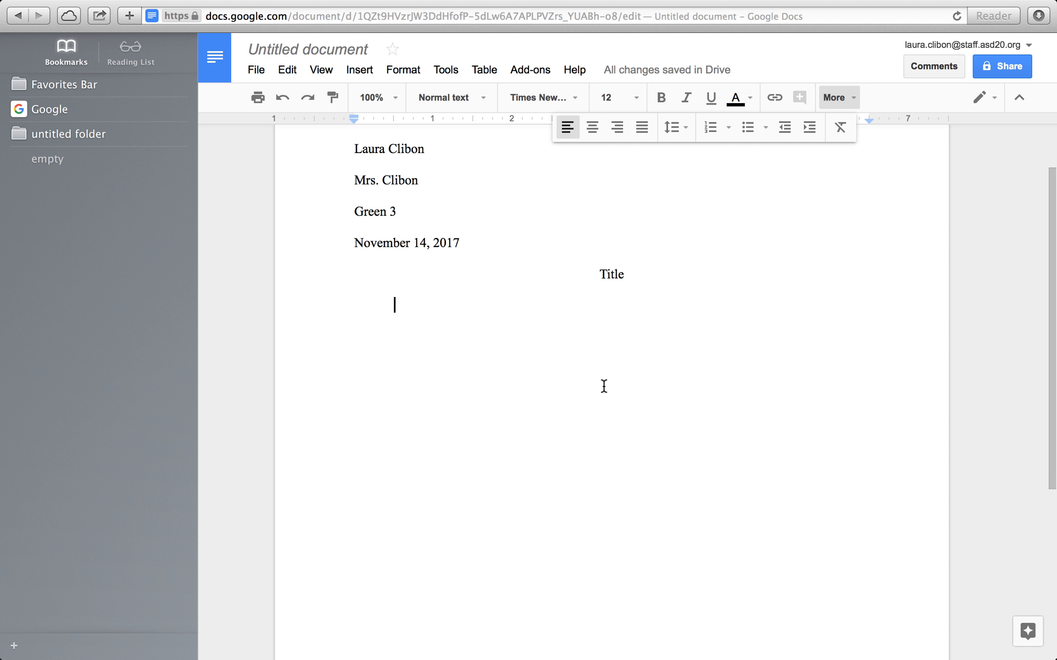
{"action": "scroll", "coordinate": [568, 473], "scroll_direction": "down", "scroll_amount": 10}
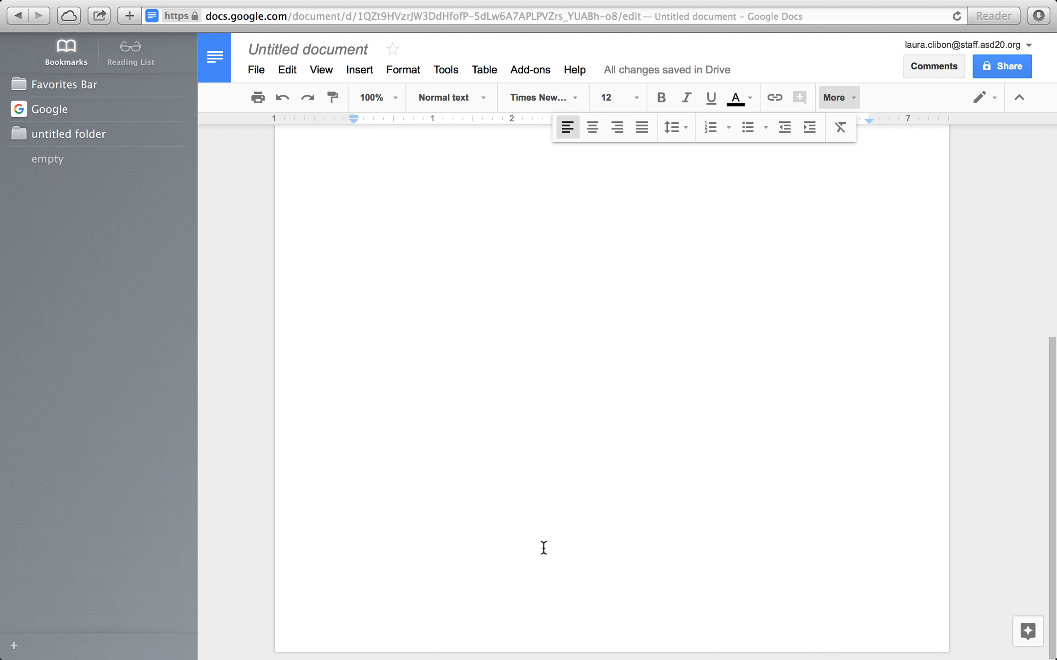
{"action": "scroll", "coordinate": [543, 541], "scroll_direction": "up", "scroll_amount": 10}
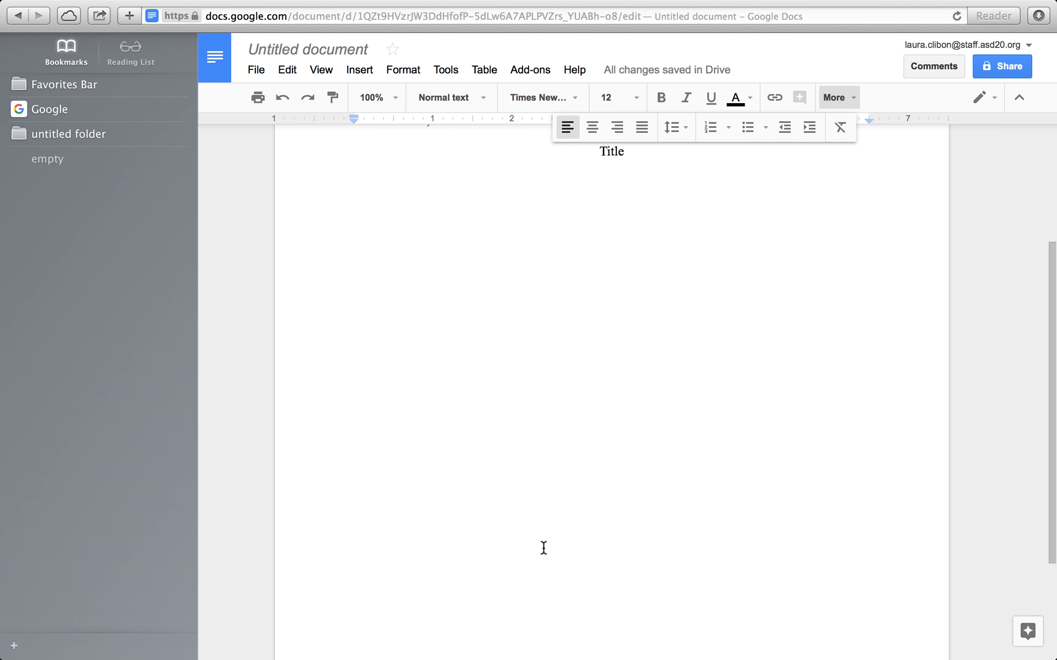
{"action": "key", "text": "Return"}
{"action": "key", "text": "Return"}
{"action": "key", "text": "Return"}
{"action": "key", "text": "Return"}
{"action": "key", "text": "Return"}
{"action": "key", "text": "Return"}
{"action": "key", "text": "Return"}
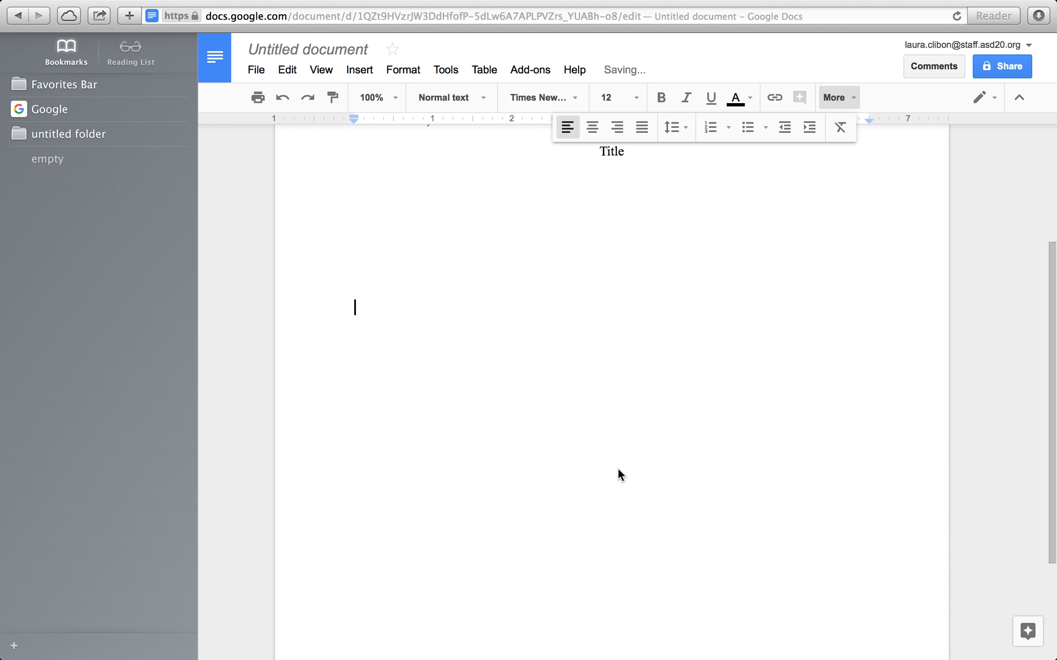
{"action": "key", "text": "Return"}
{"action": "key", "text": "Return"}
{"action": "key", "text": "Return"}
{"action": "key", "text": "Return"}
{"action": "key", "text": "Return"}
{"action": "key", "text": "Return"}
{"action": "key", "text": "Return"}
{"action": "key", "text": "Return"}
{"action": "key", "text": "Return"}
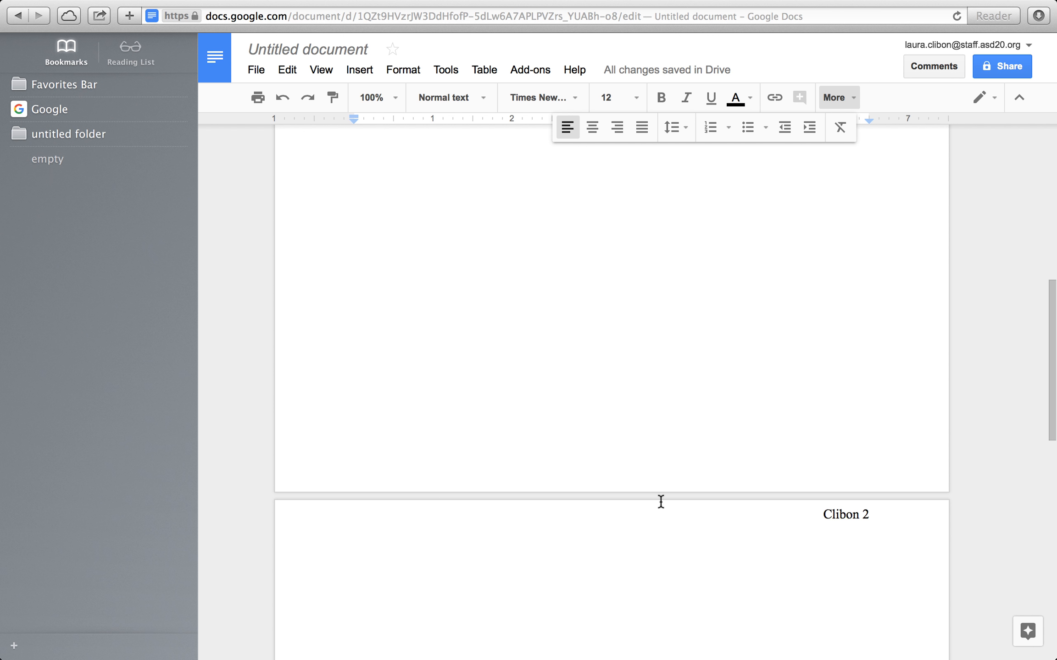
- Add a centred 'Works Cited' heading with a left-aligned line below, then exit full screen
{"action": "left_click", "coordinate": [590, 129]}
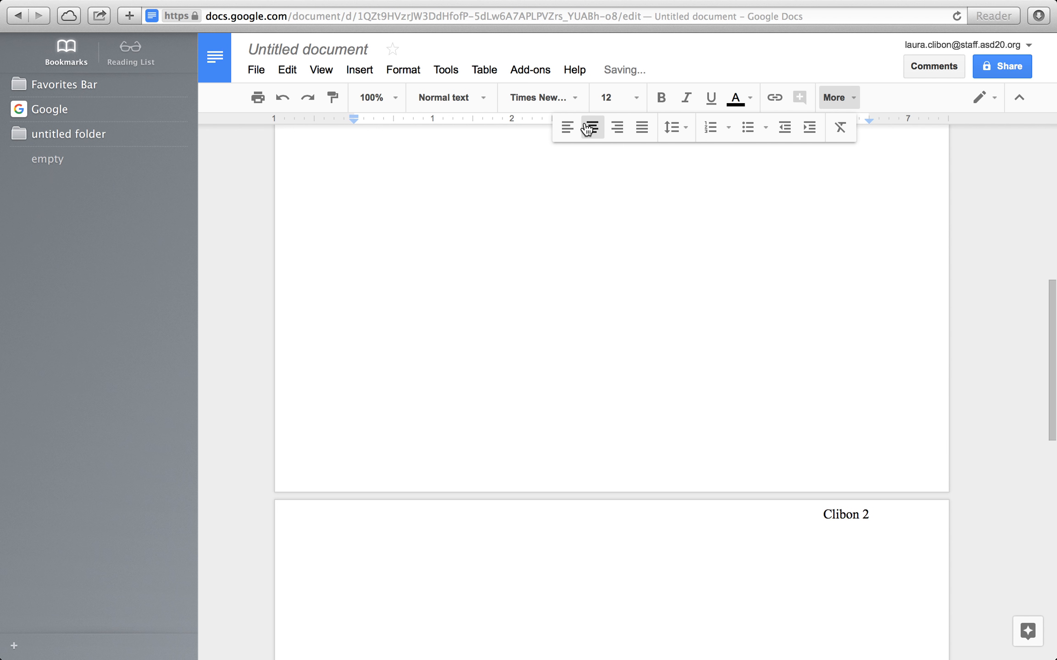
{"action": "type", "text": "Works Cited"}
{"action": "key", "text": "Return"}
{"action": "left_click", "coordinate": [560, 131]}
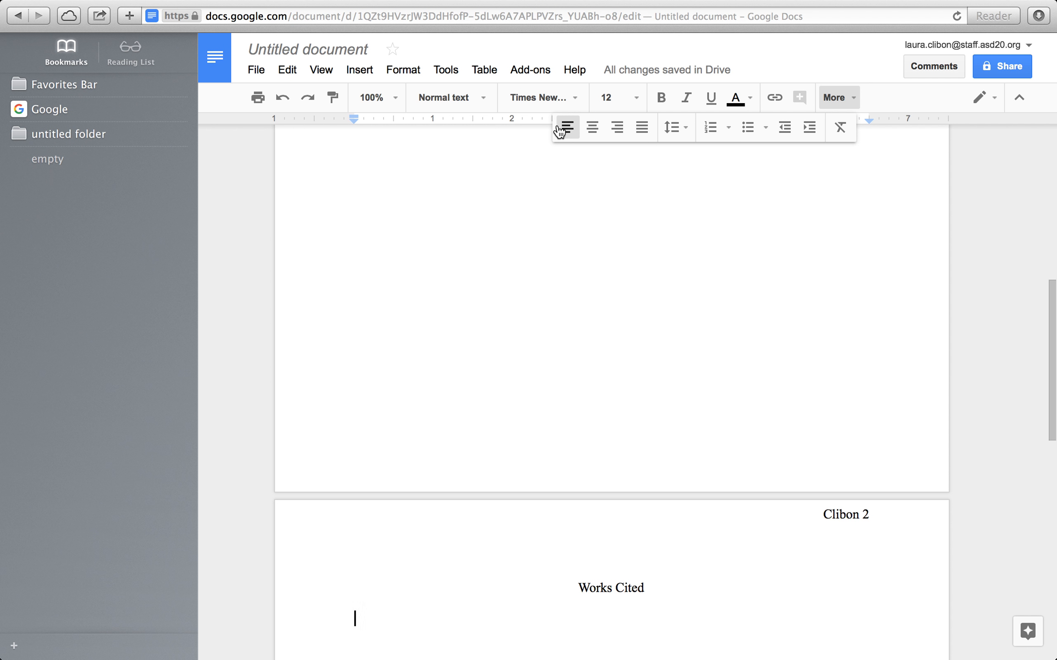
{"action": "left_click", "coordinate": [1033, 13]}
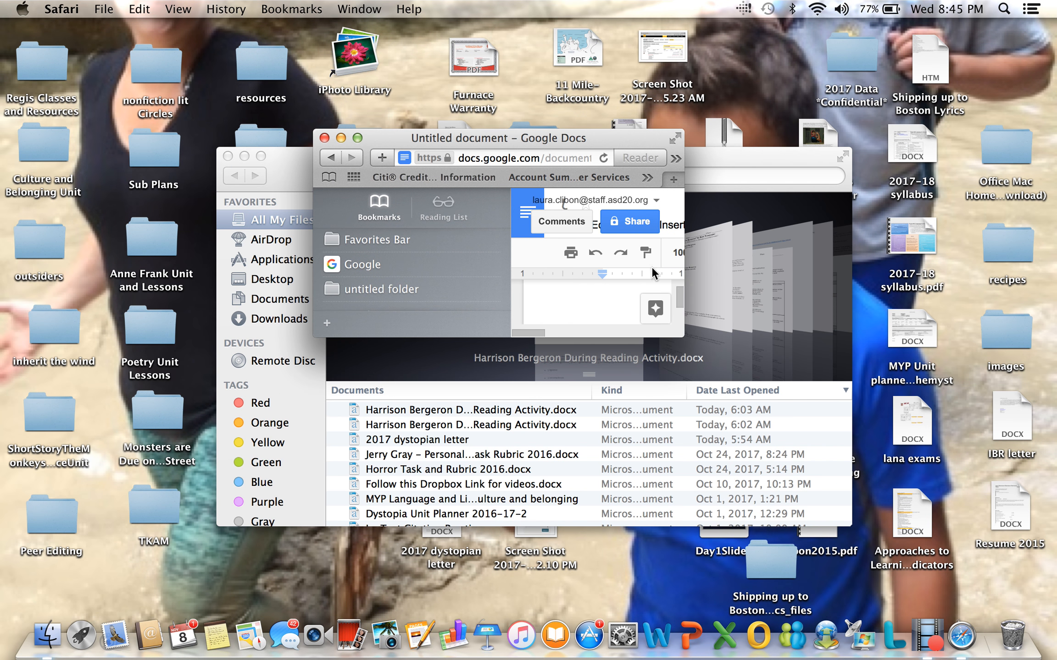